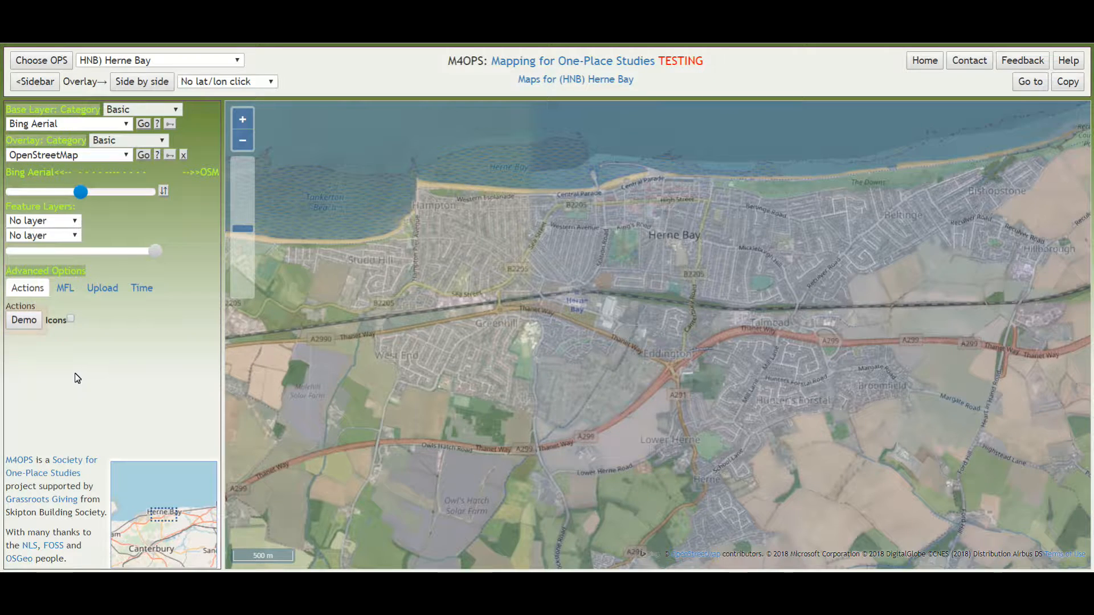
- Open the modifiable feature layer Valuation Test 01
left_click(65, 290)
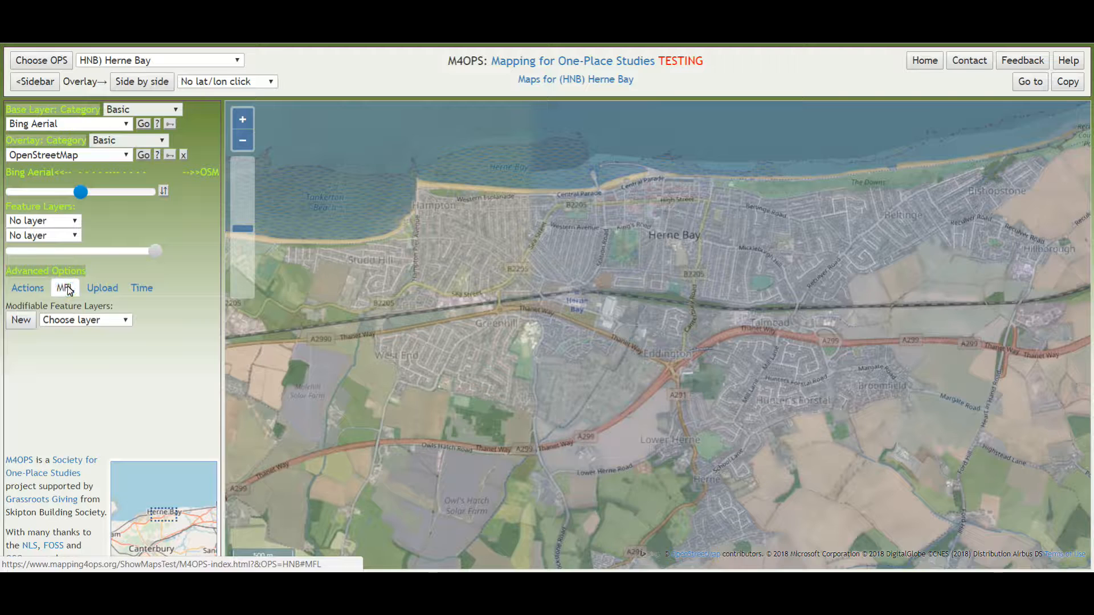
left_click(69, 326)
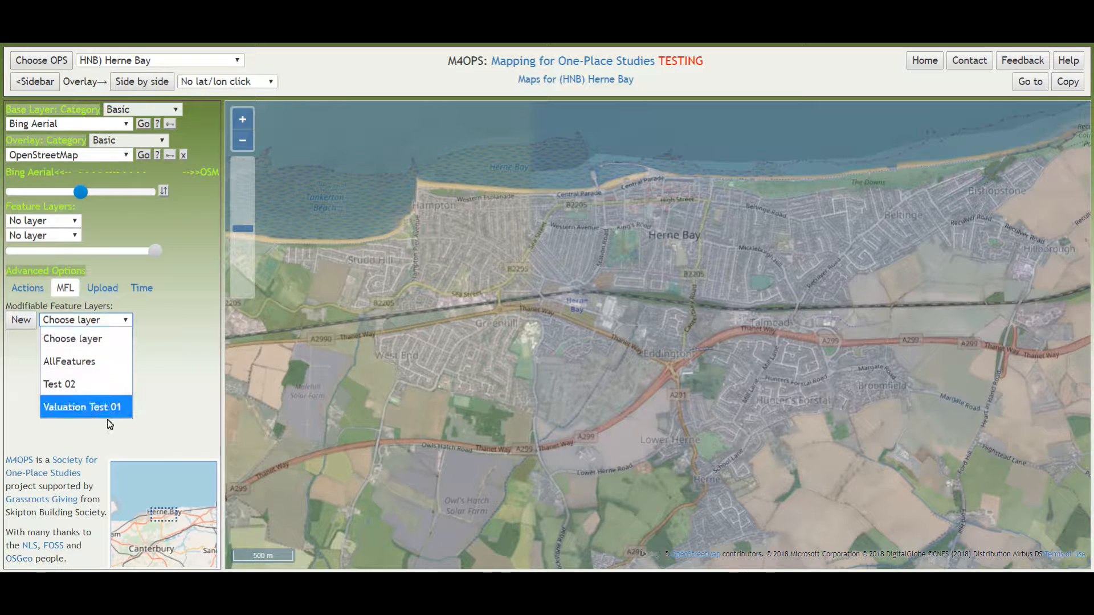
left_click(85, 409)
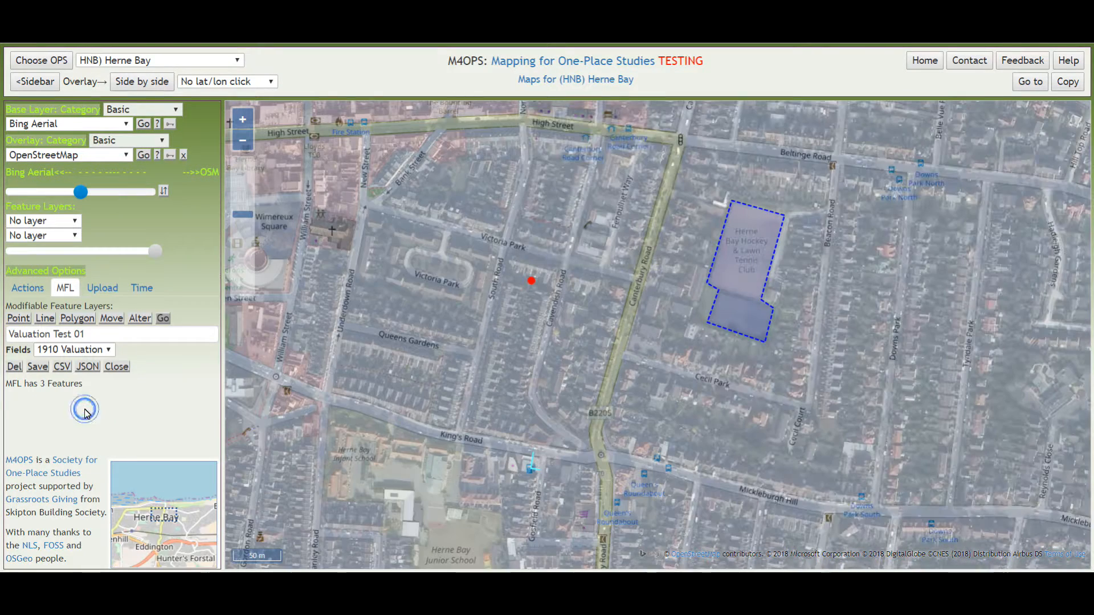
- Inspect the details of the "Behind the station" point and the Tennis club polygon on the map
left_click(530, 285)
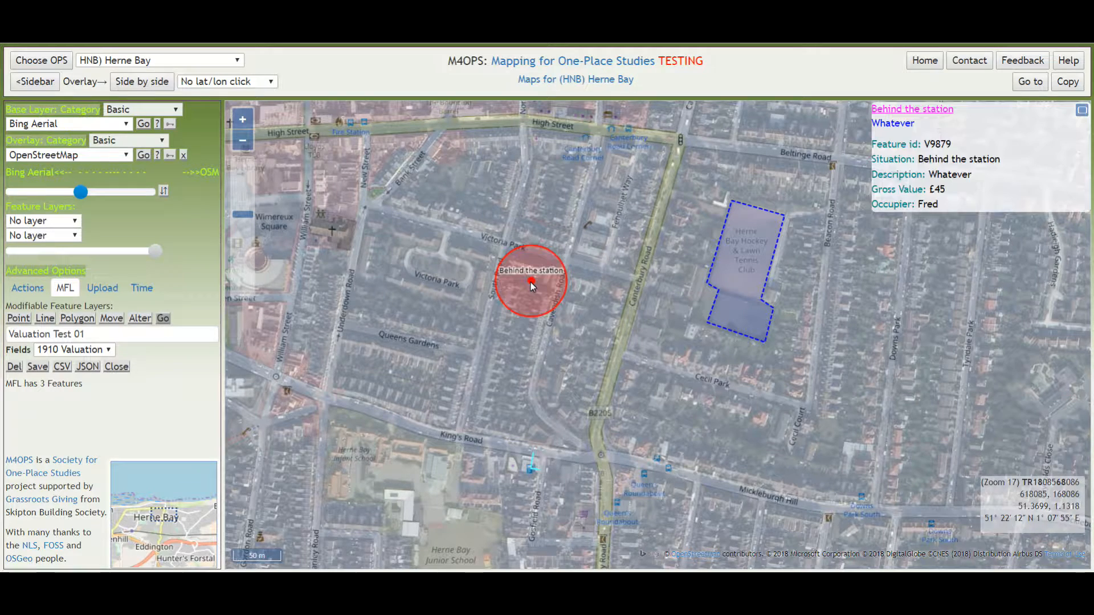
mouse_move(740, 261)
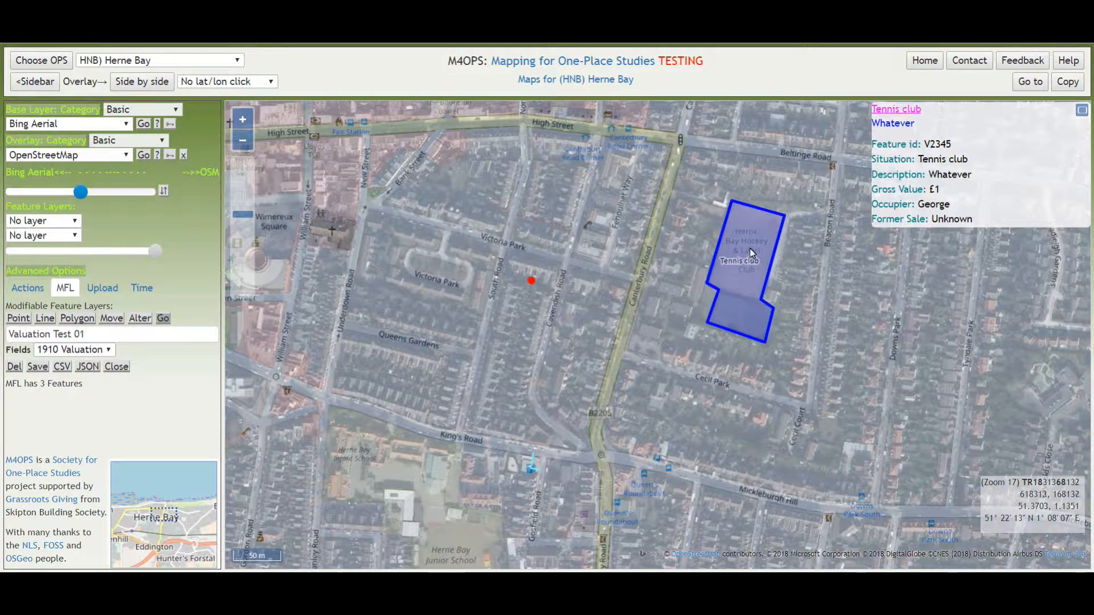
mouse_move(530, 288)
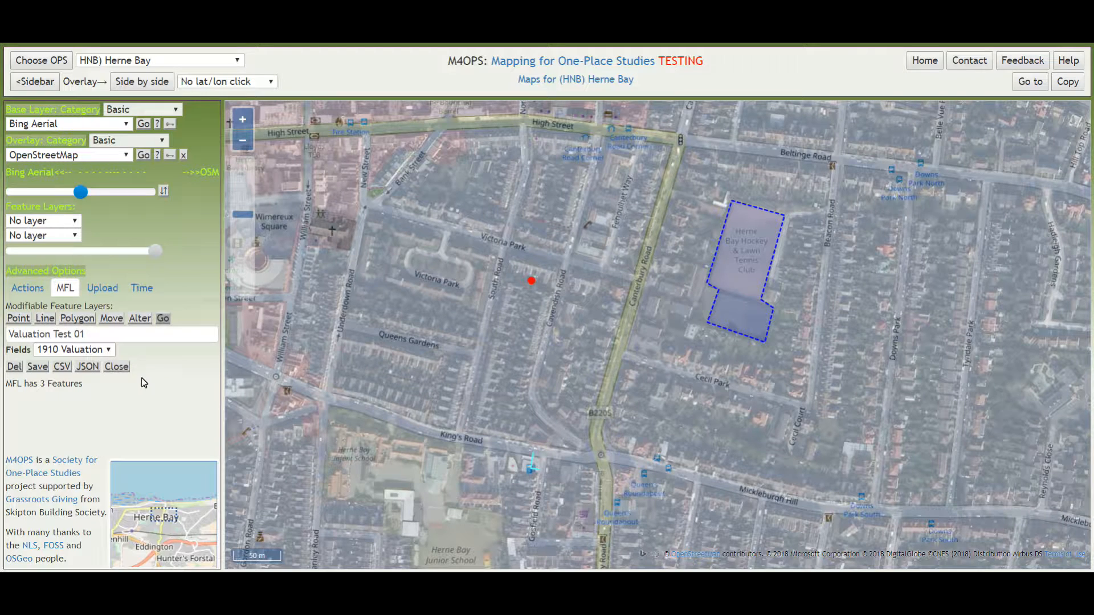
- Alter the "Behind the station" point's Gross Value to £48 and save its properties
left_click(140, 319)
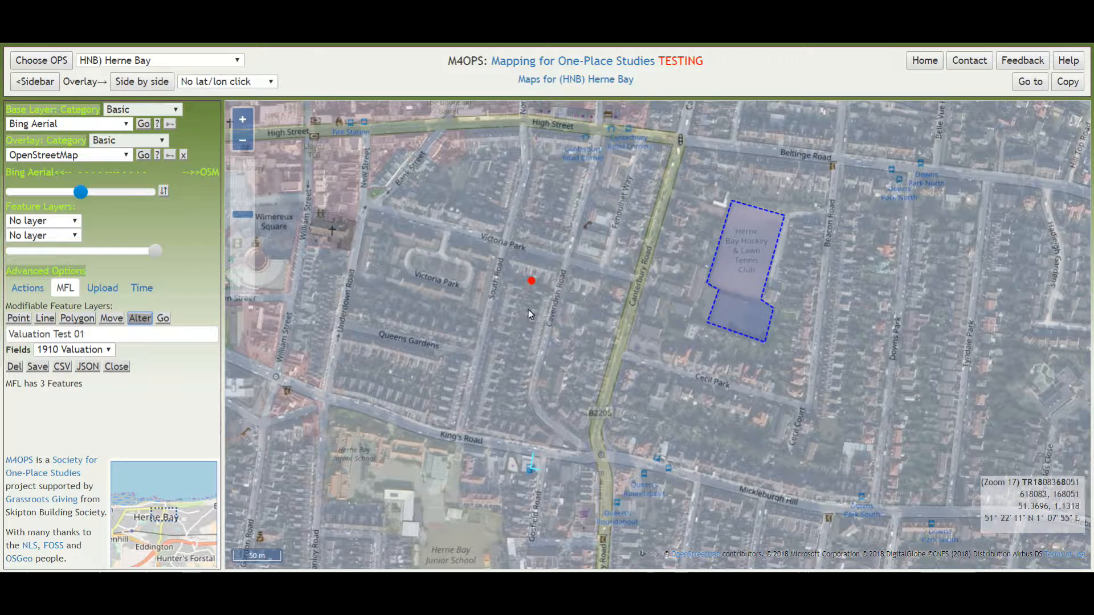
left_click(533, 285)
left_click(532, 285)
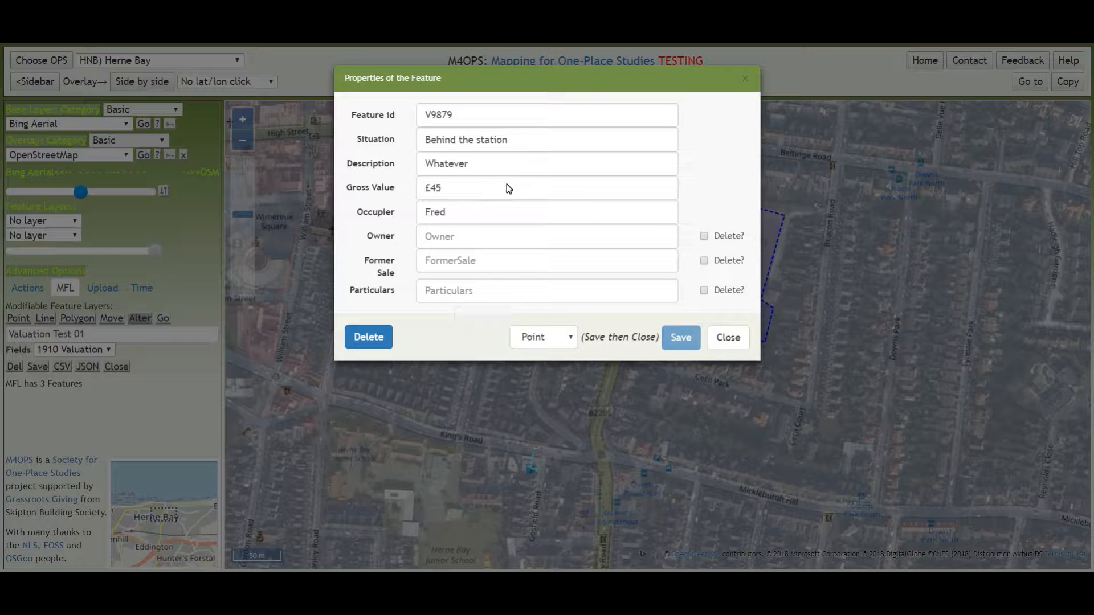
left_click(461, 190)
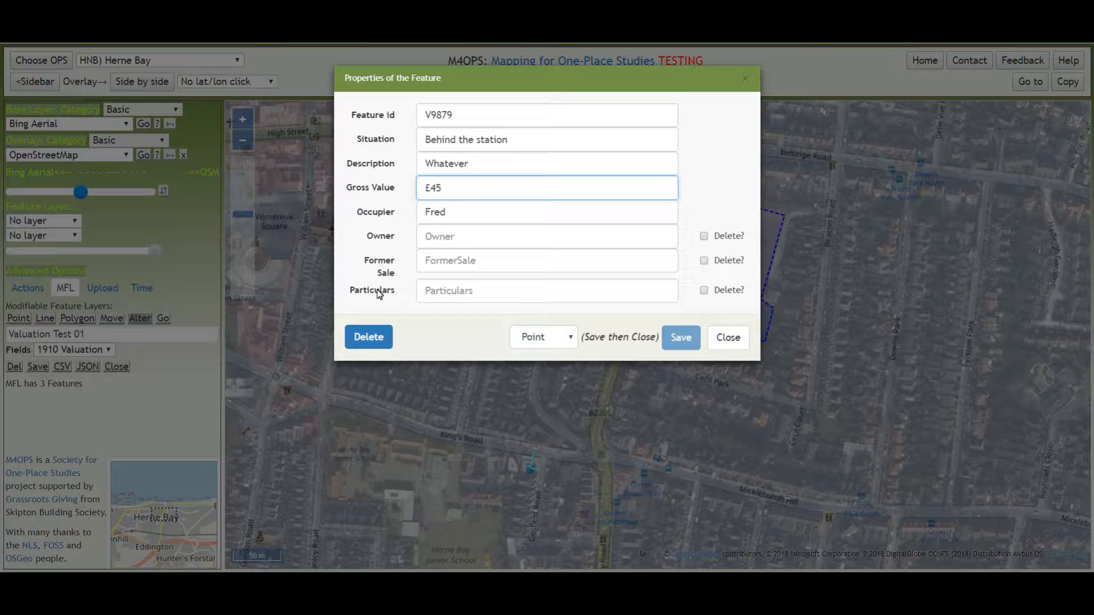
key("BackSpace")
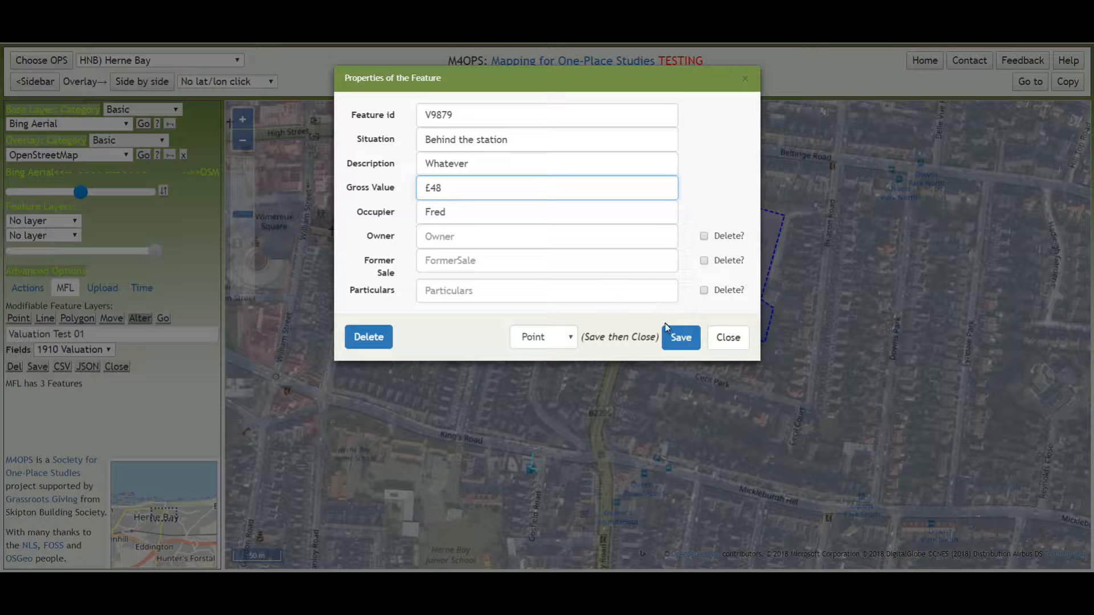
left_click(673, 339)
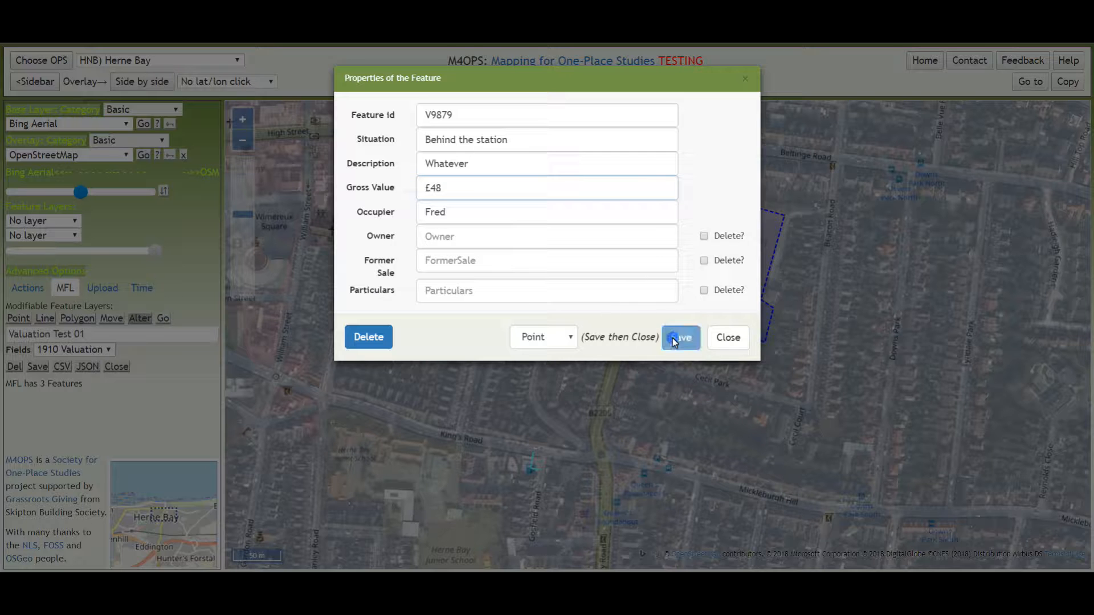
left_click(729, 338)
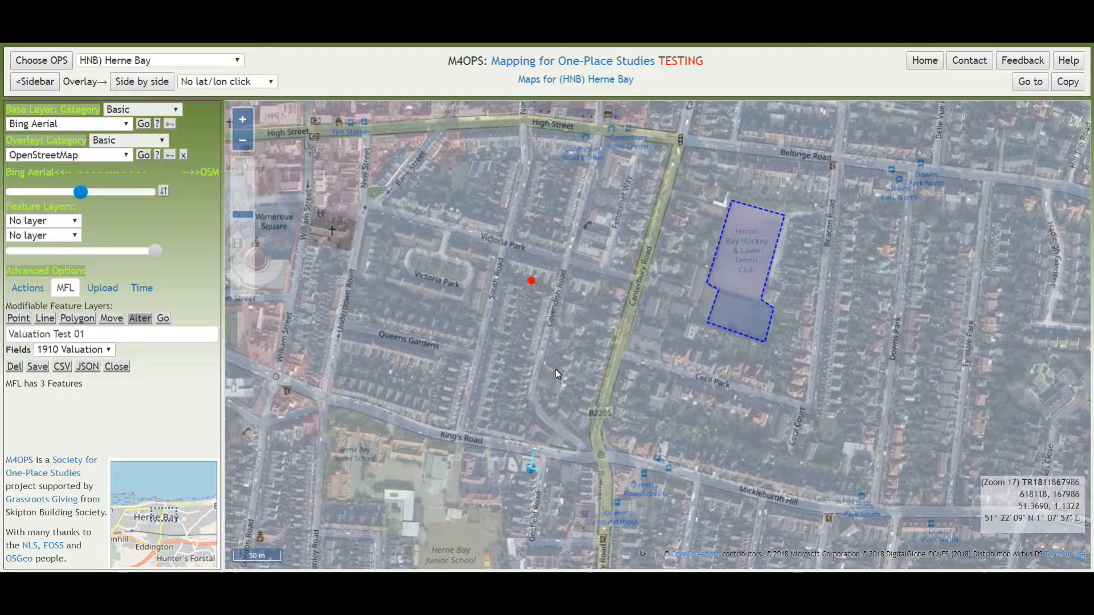
- Convert the "Behind the station" feature from a point to a polygon and save it
mouse_move(531, 287)
left_click(531, 285)
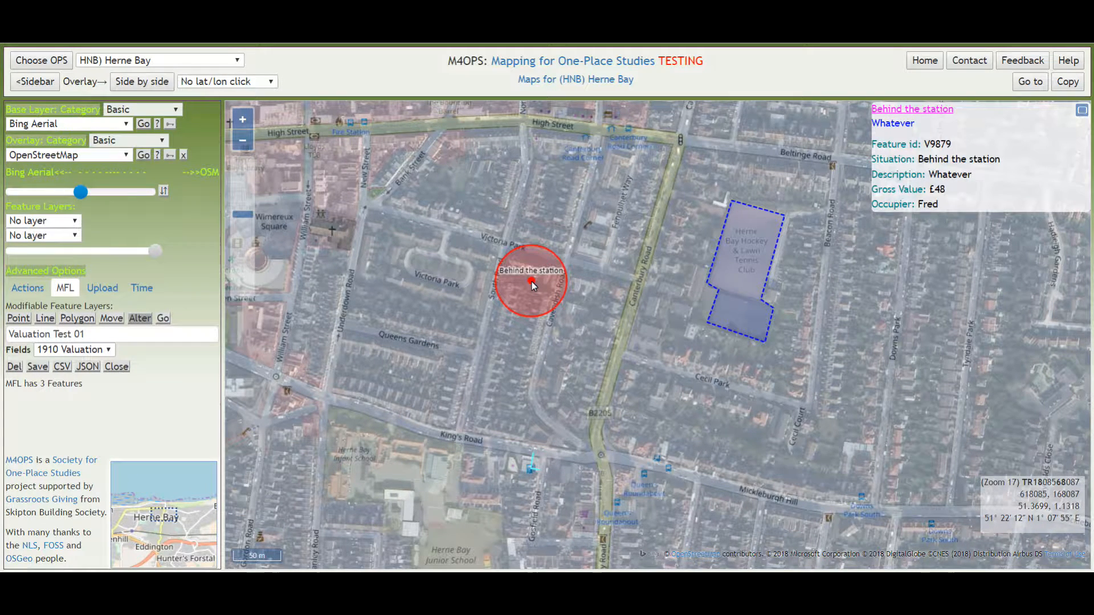
left_click(532, 284)
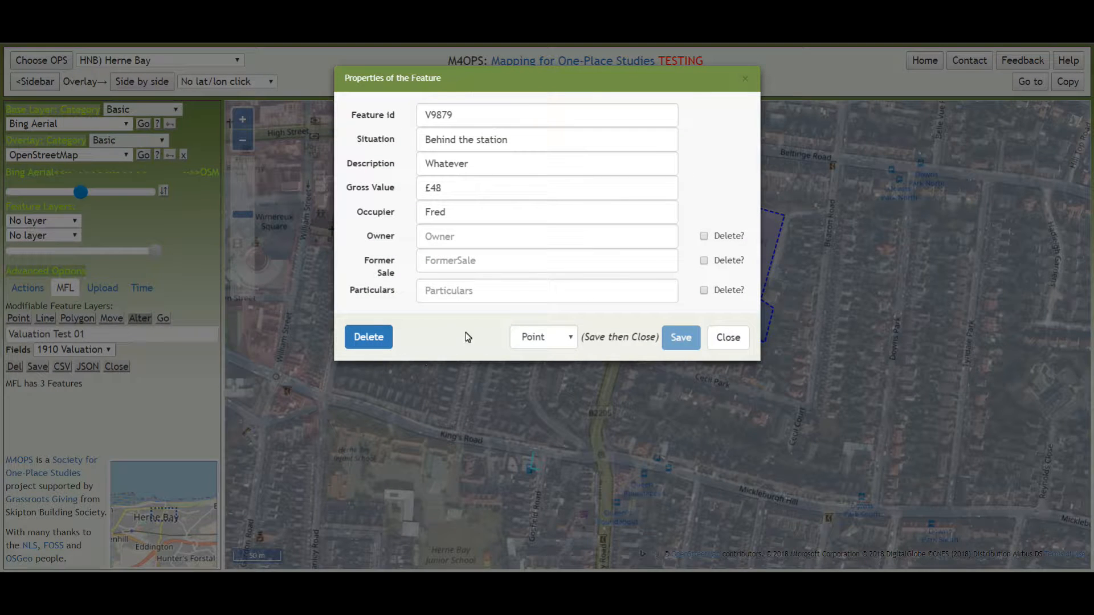
left_click(569, 338)
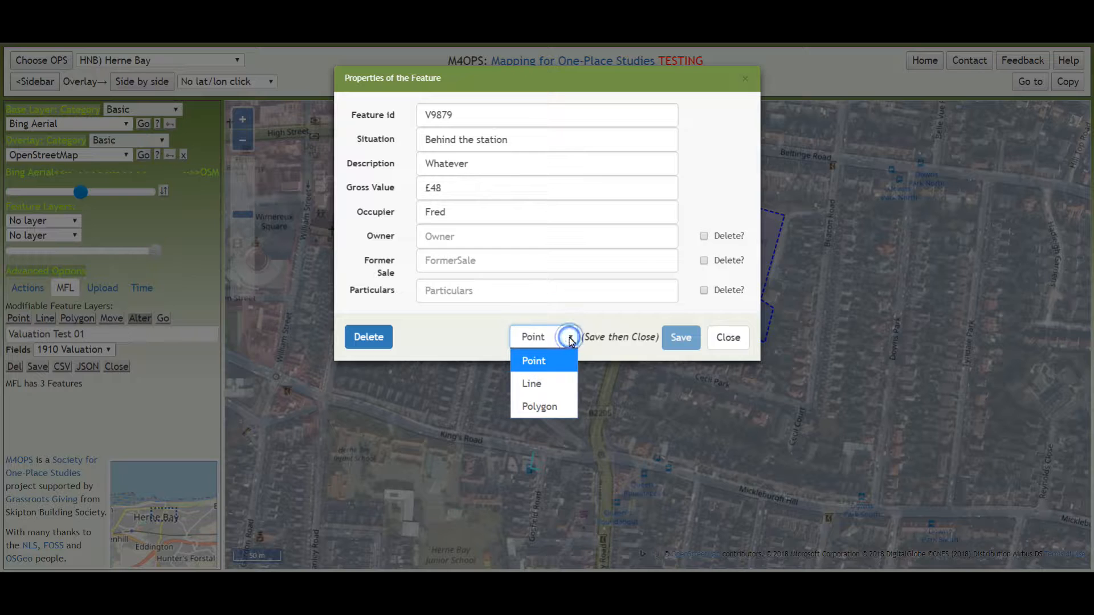
left_click(539, 406)
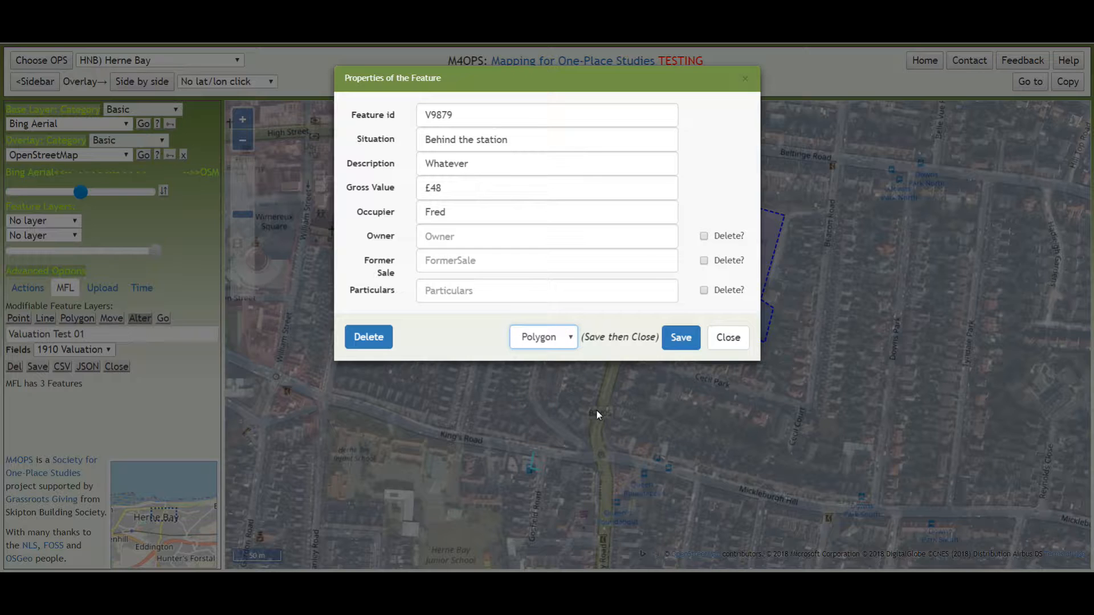
left_click(680, 337)
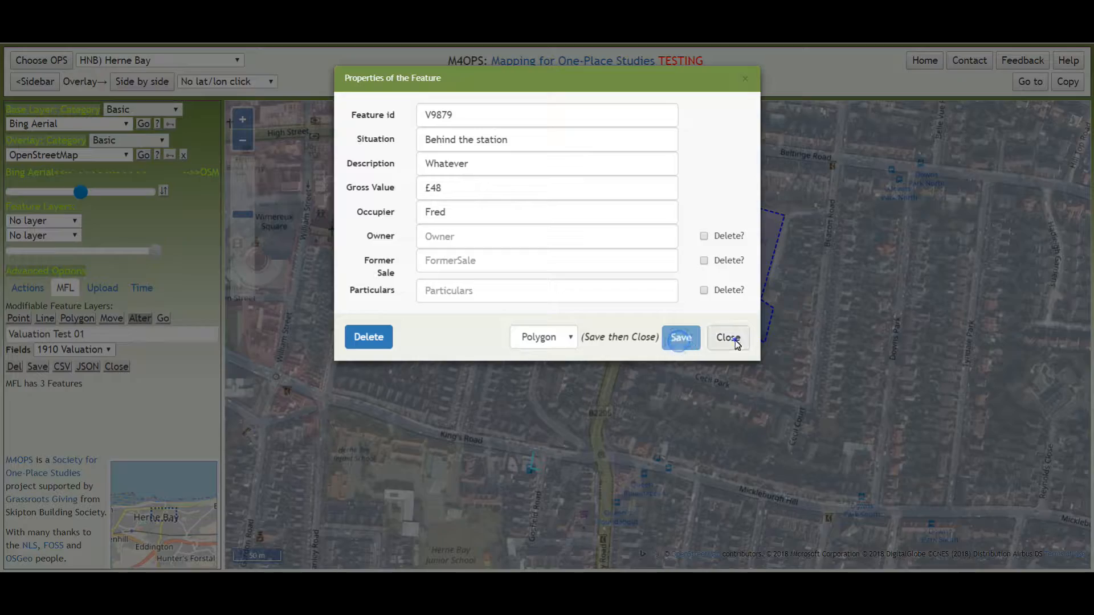
left_click(732, 339)
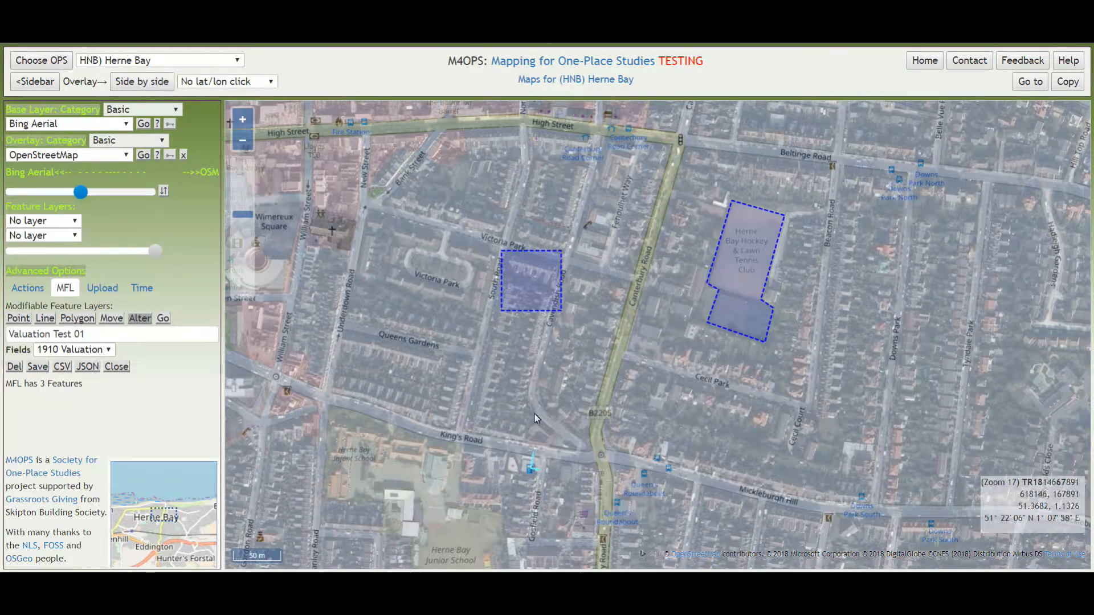
- Delete the Former Sale field from the Tennis club polygon's properties and save the feature
left_click(528, 291)
mouse_move(752, 258)
scroll(726, 290, "up", 1)
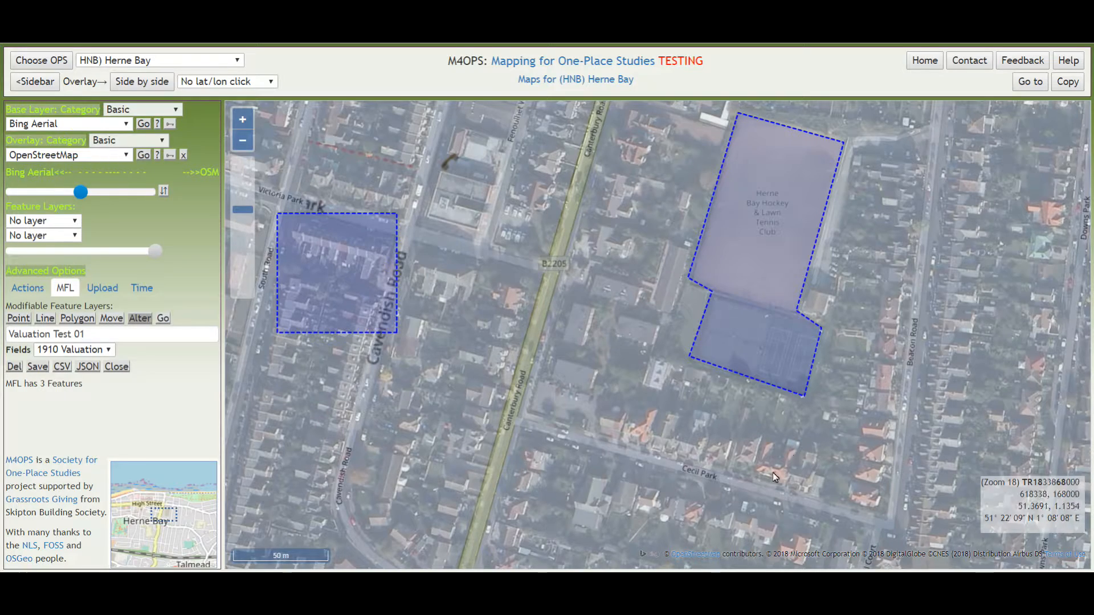
mouse_move(755, 238)
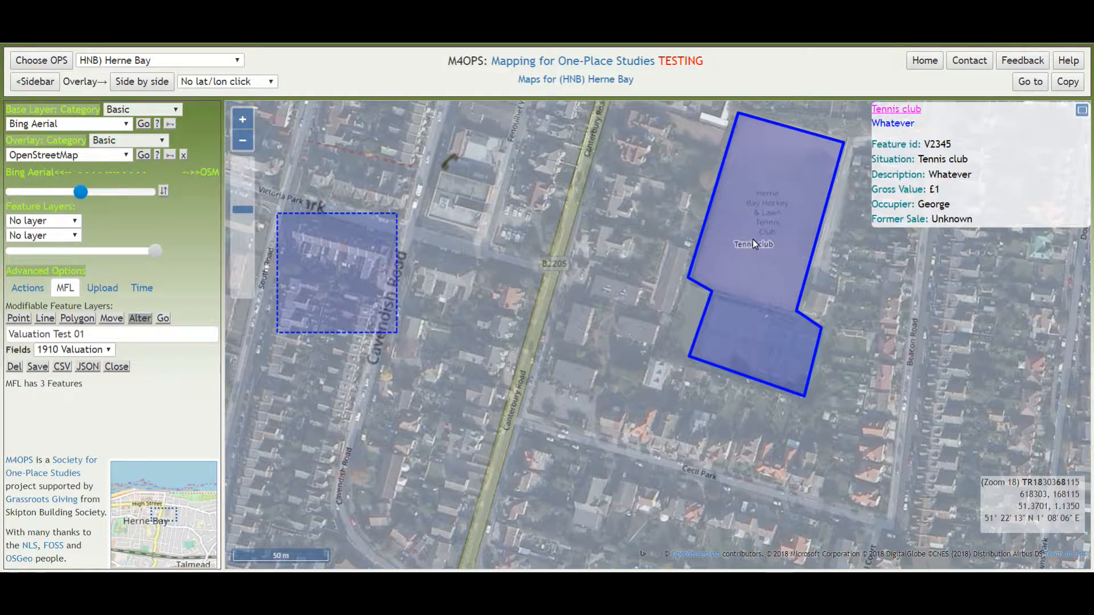
left_click(752, 240)
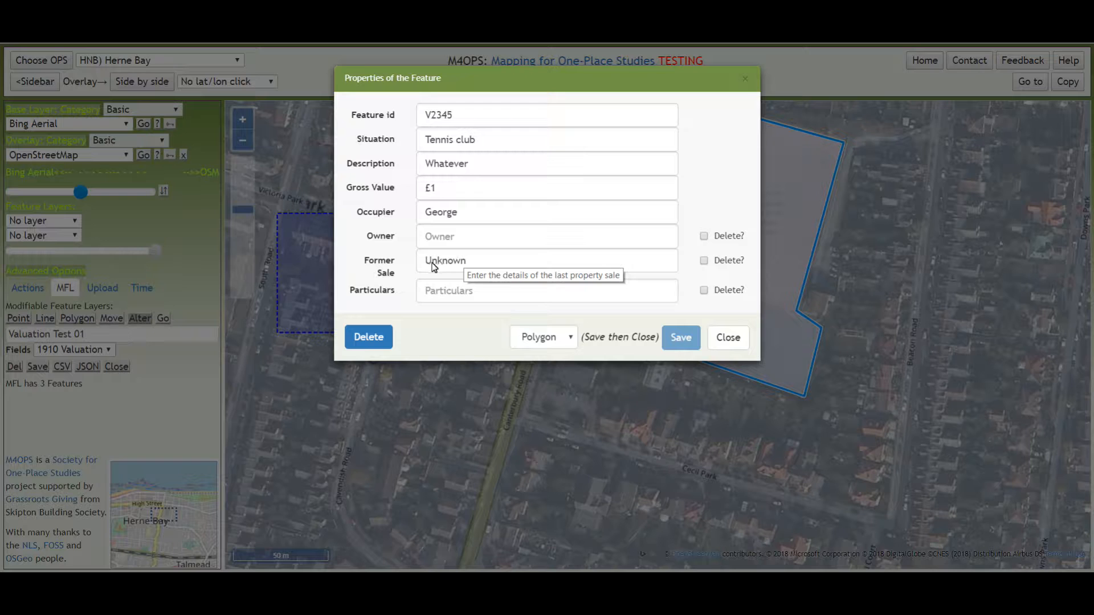
left_click(704, 261)
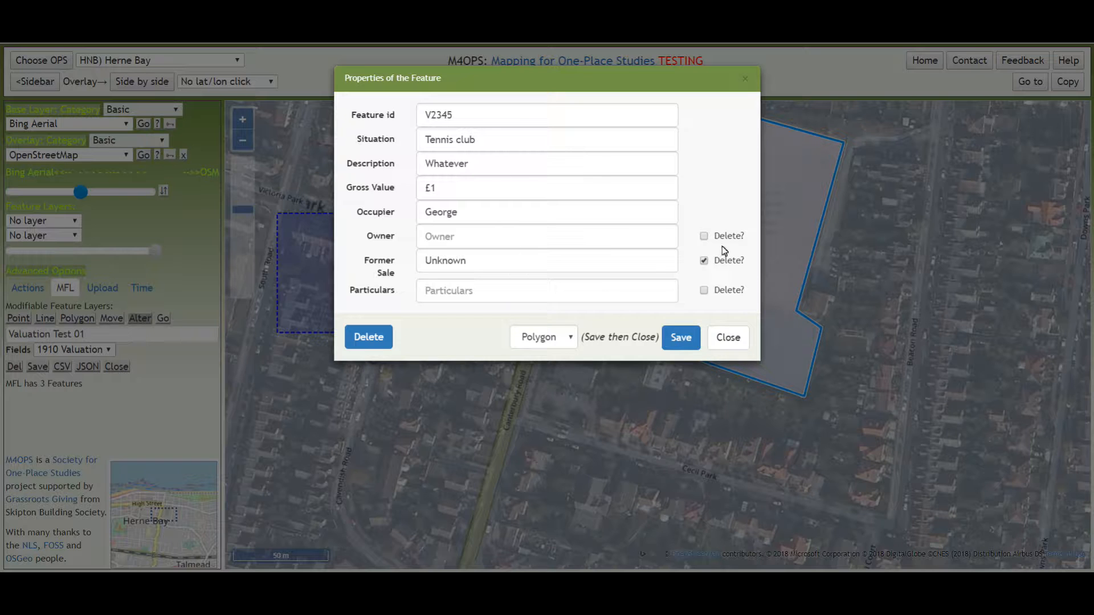
left_click(680, 338)
left_click(720, 338)
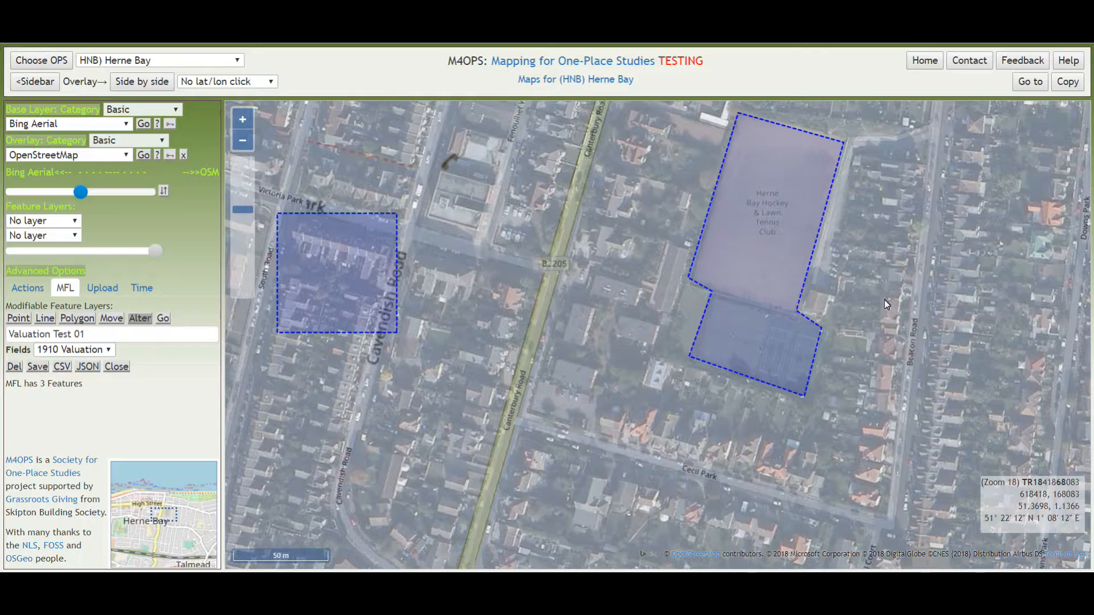
- Check the Former Sale field in the Tennis club polygon's properties
left_click(770, 233)
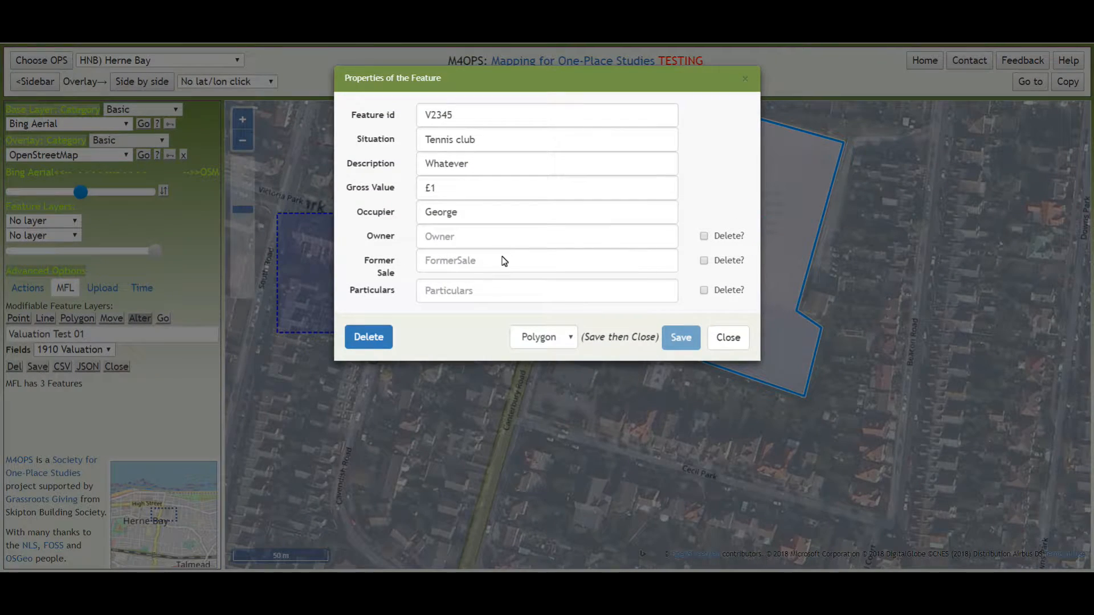
left_click(493, 259)
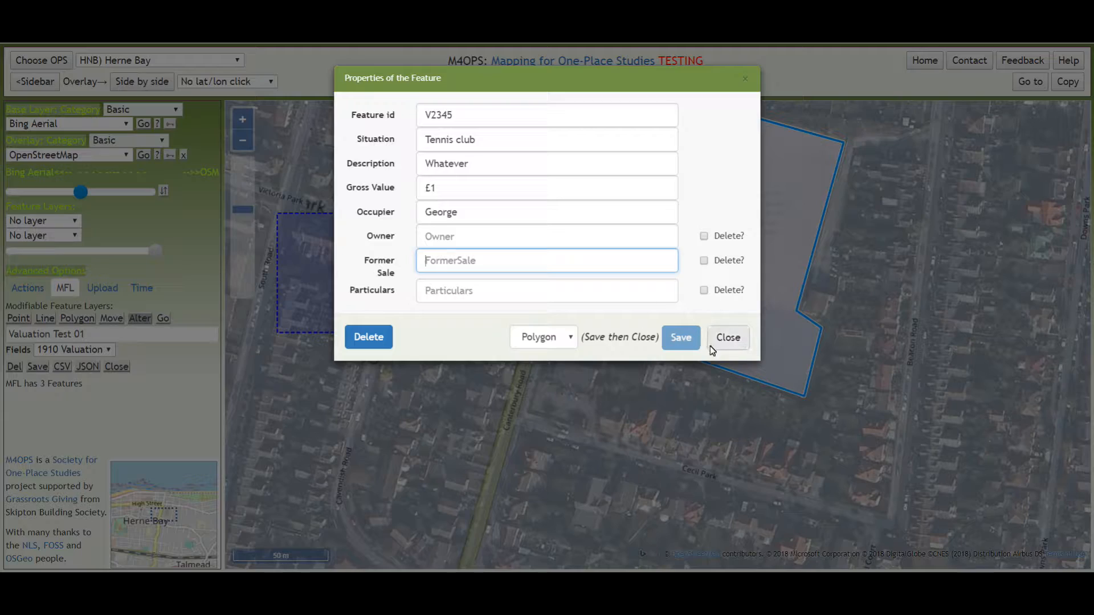
left_click(735, 340)
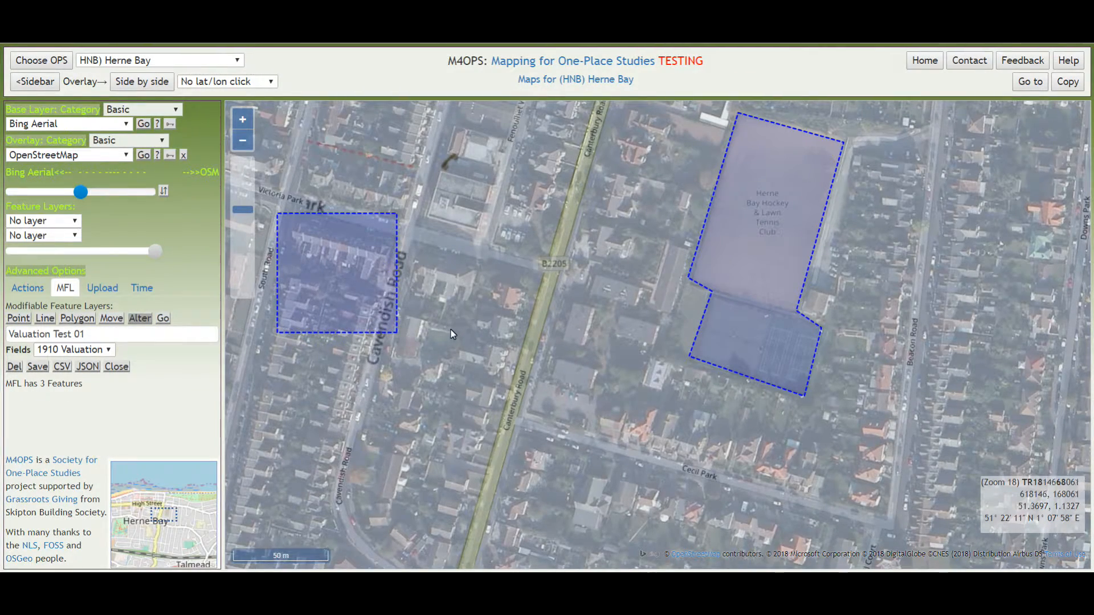
- Delete the Tennis club polygon from the layer
mouse_move(745, 223)
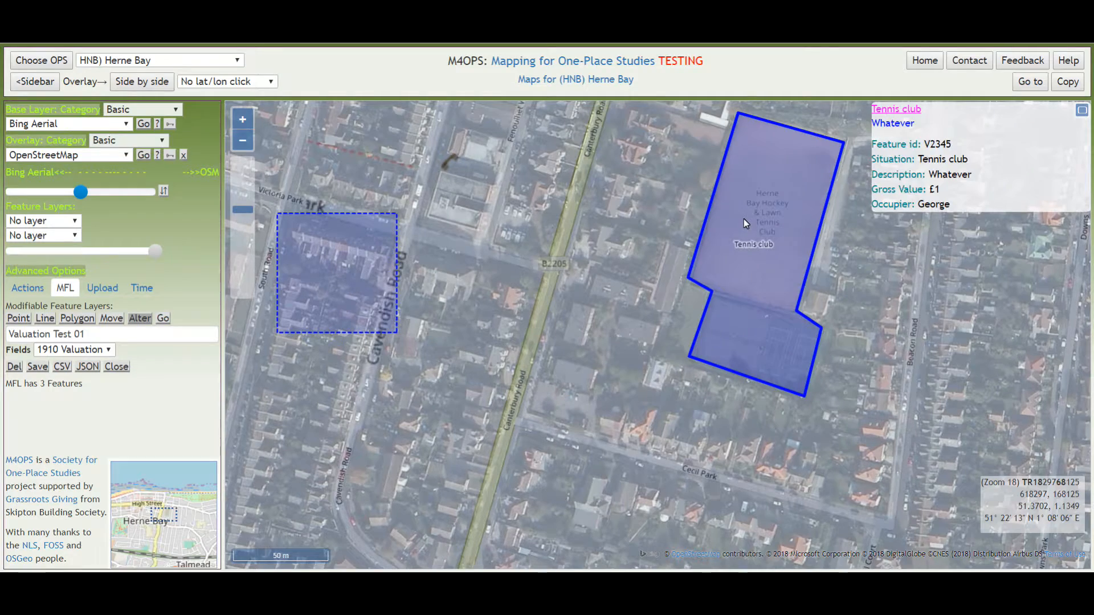
left_click(774, 202)
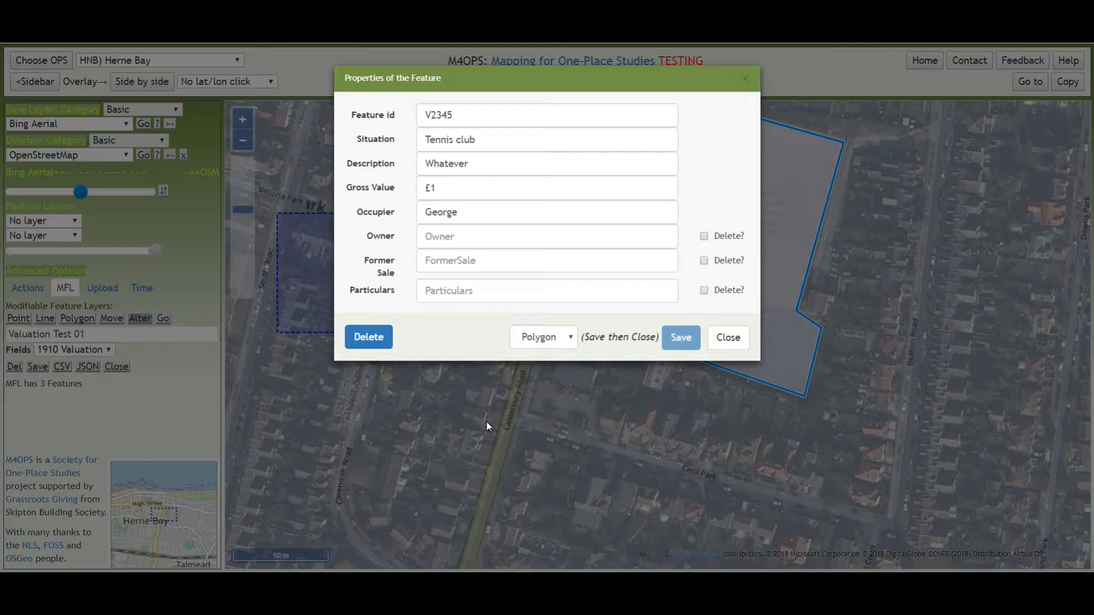
left_click(367, 342)
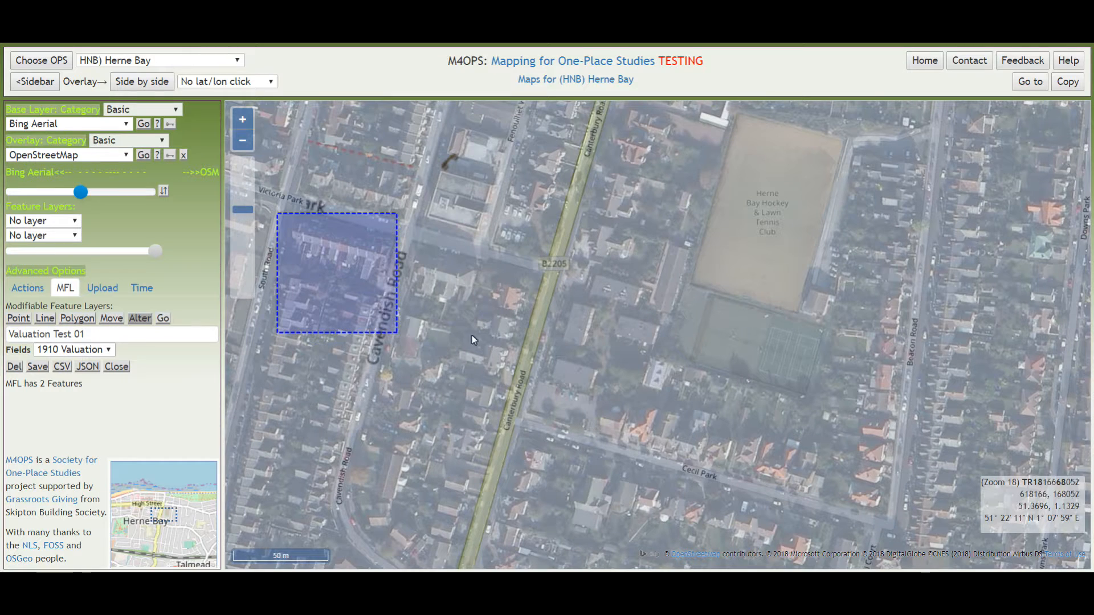
- Save the layer over the existing Valuation Test 01 file, then close the layer
left_click(36, 370)
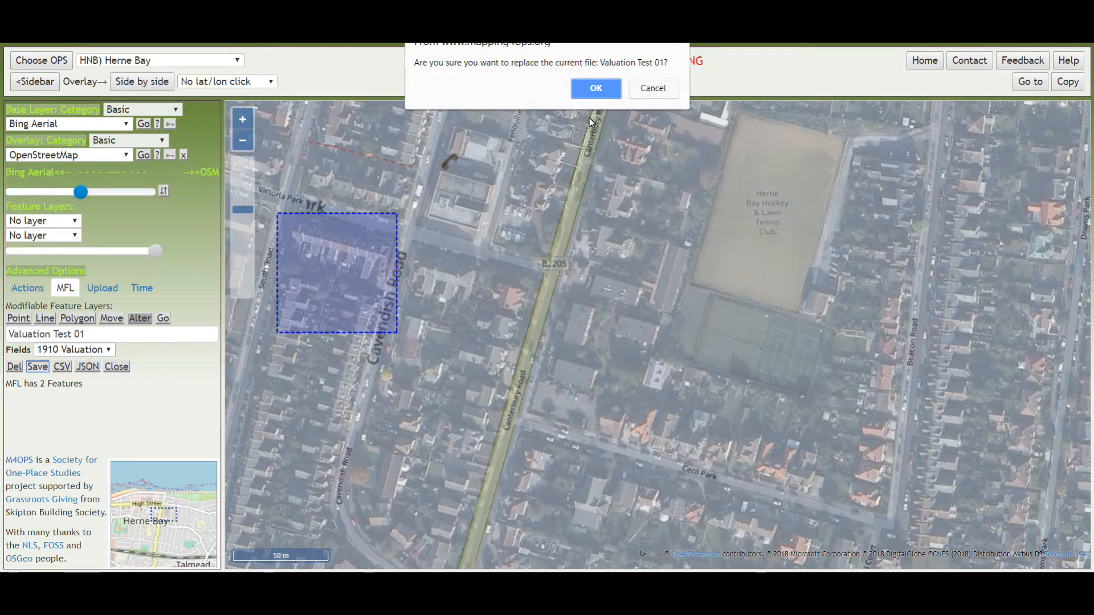
left_click(592, 96)
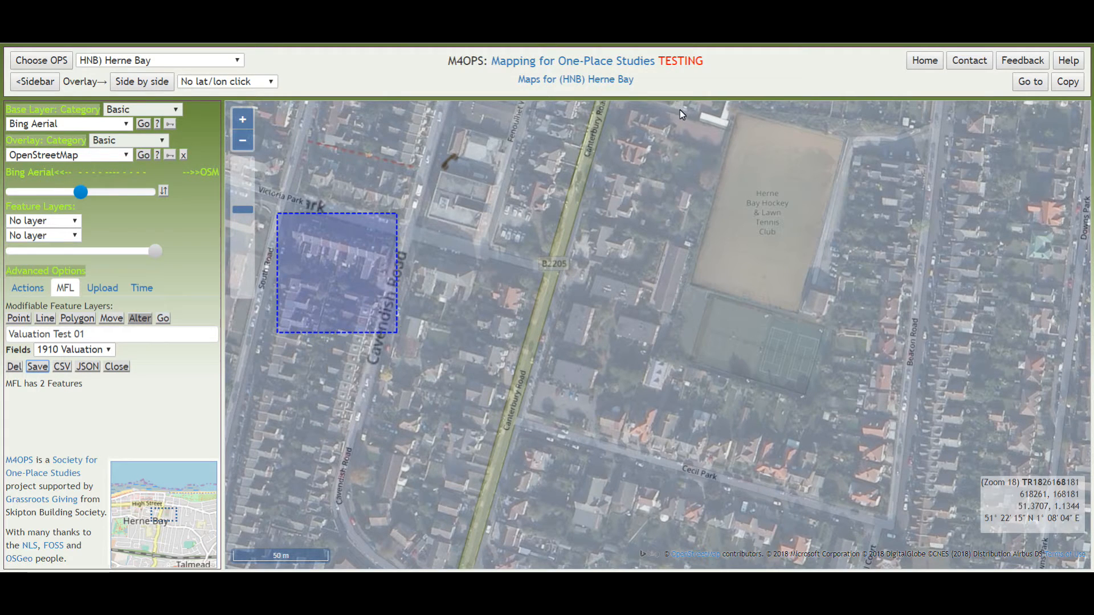
left_click(653, 136)
left_click(118, 369)
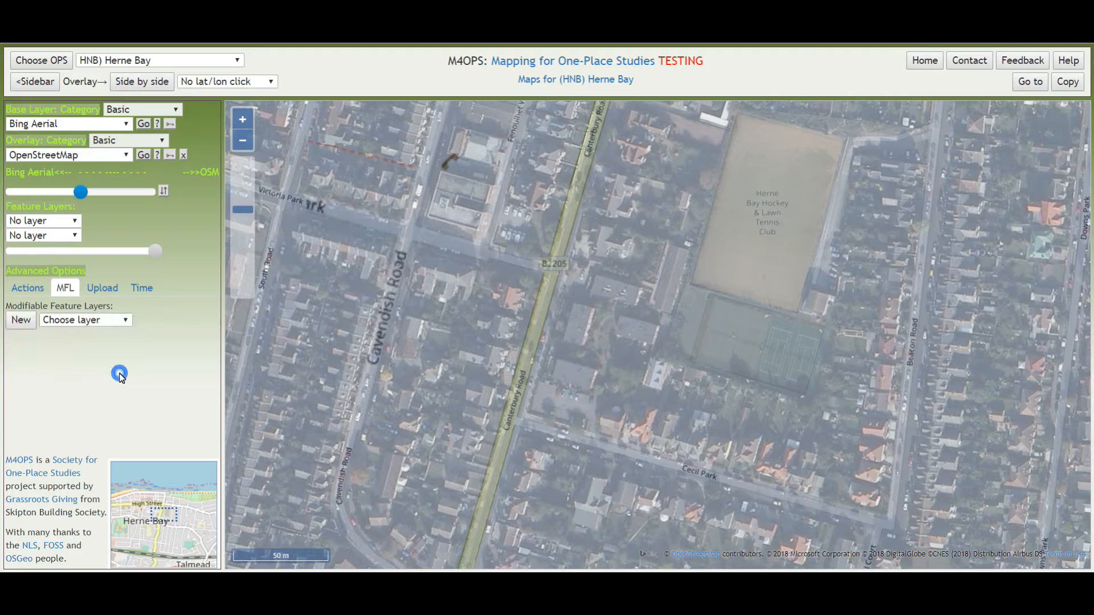